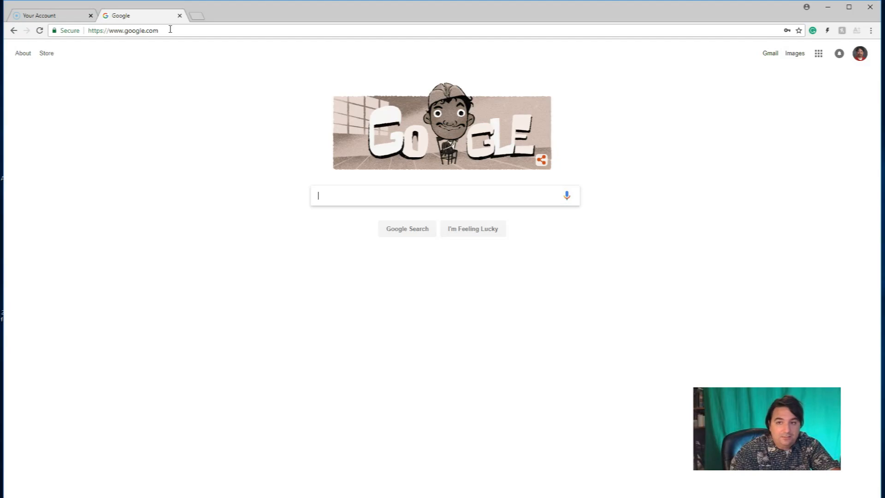
# Step: Go to sheets.google.com and create a blank spreadsheet
pyautogui.click(818, 55)
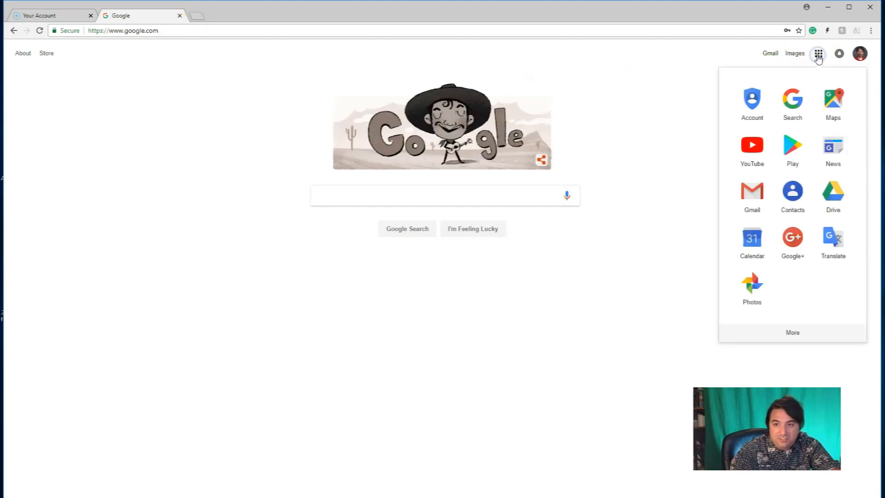
pyautogui.click(170, 32)
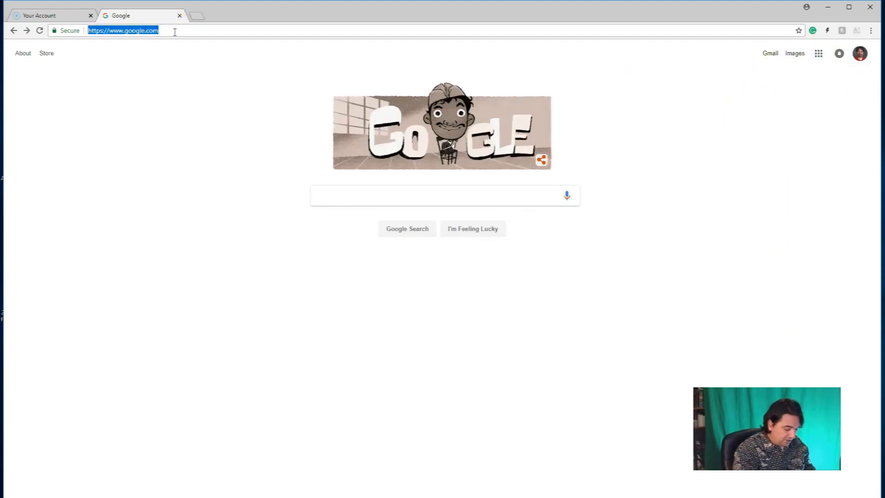
pyautogui.write('sheets.')
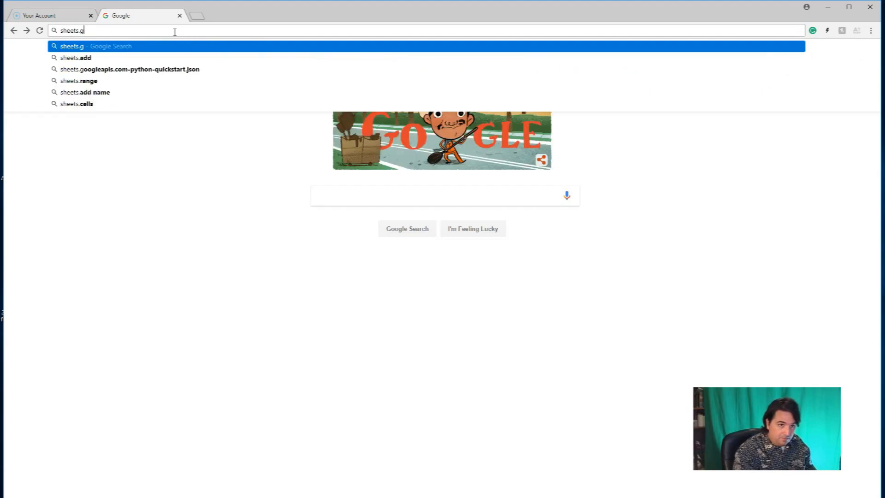
pyautogui.write('google.com')
pyautogui.press('Return')
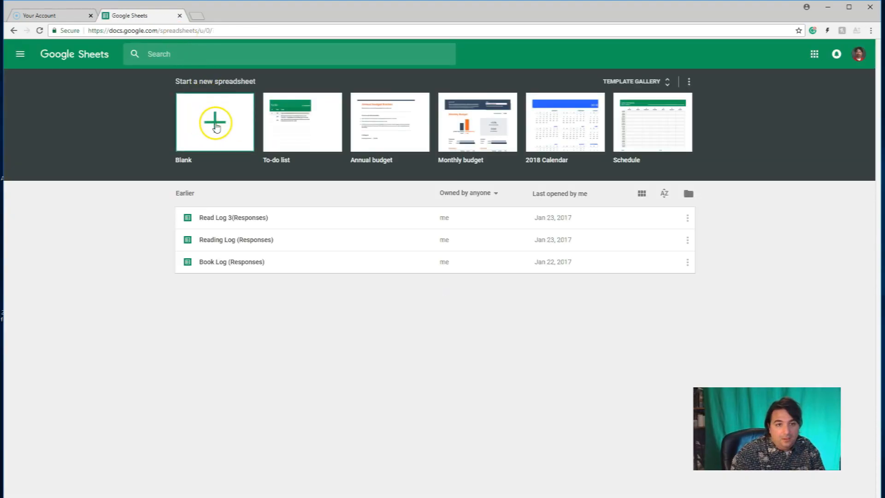
pyautogui.click(215, 127)
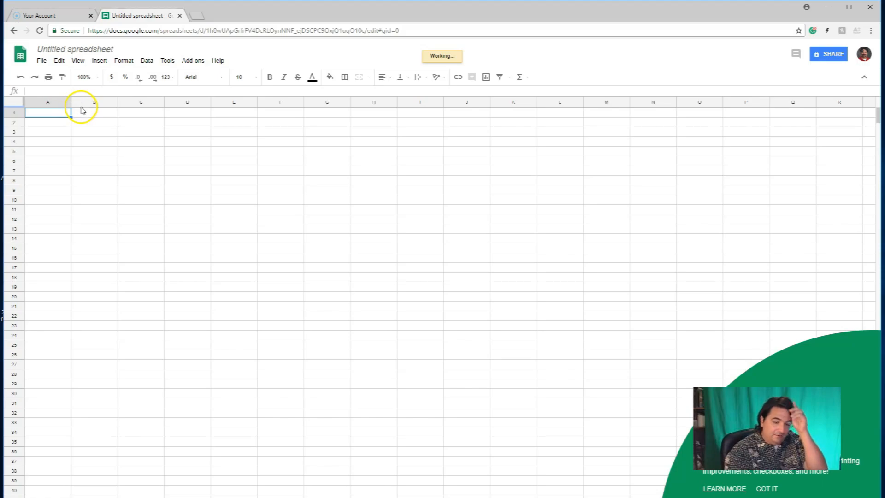
# Step: Enter First Name and Last Name as headers in A1 and B1, with three rows of sample names below
pyautogui.write('Name')
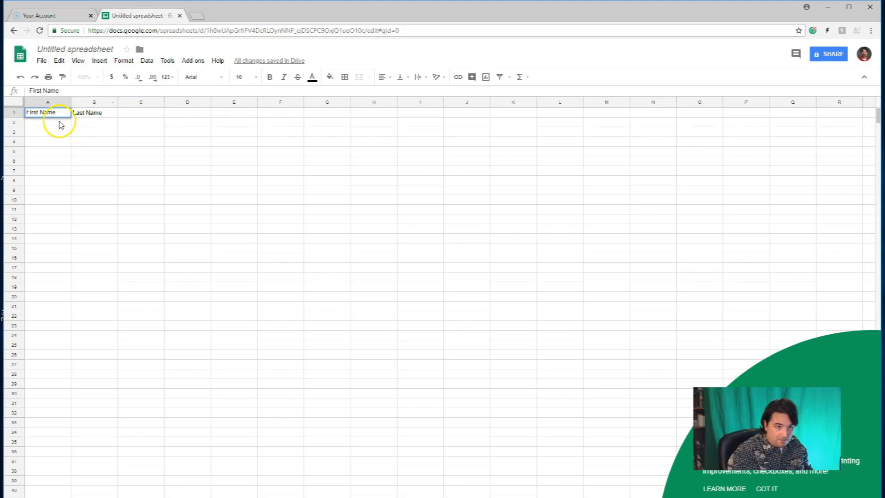
pyautogui.click(59, 122)
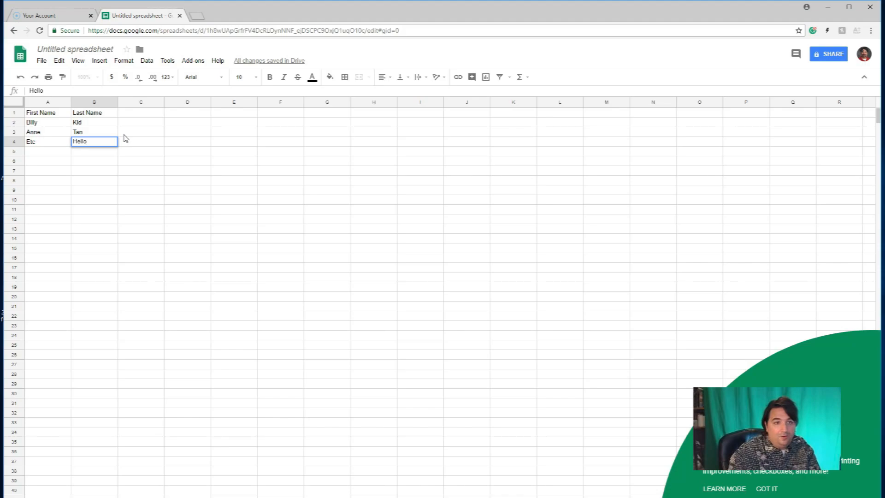
# Step: Rename the spreadsheet as Student Name Data
pyautogui.click(78, 50)
pyautogui.press('BackSpace')
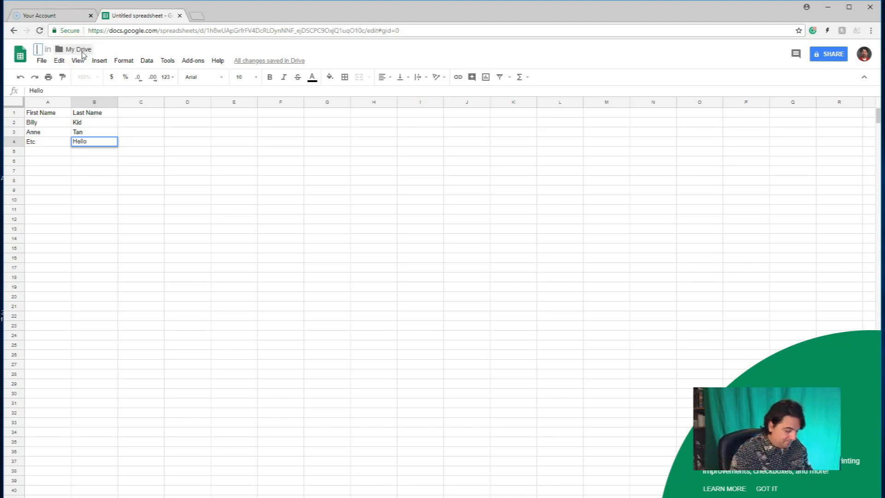
pyautogui.write('Student Name Data')
pyautogui.click(415, 53)
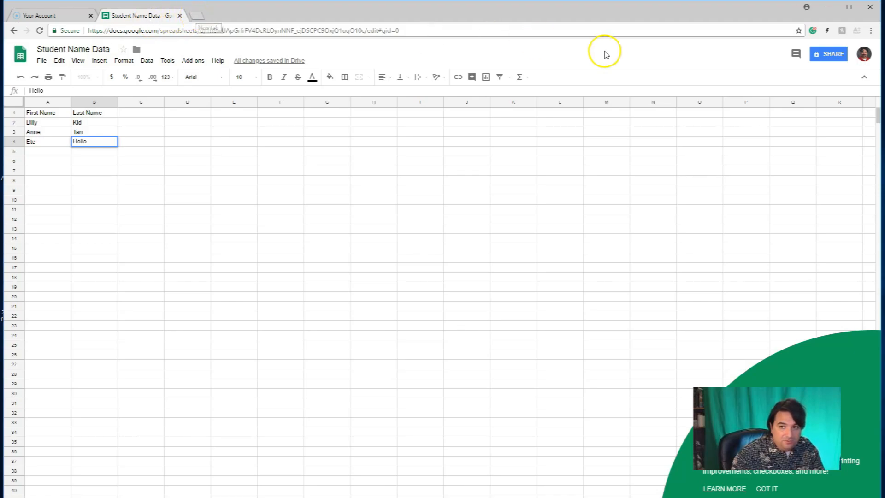
# Step: Switch to Google Docs in a new browser tab and create a blank document named Name Labels
pyautogui.click(201, 19)
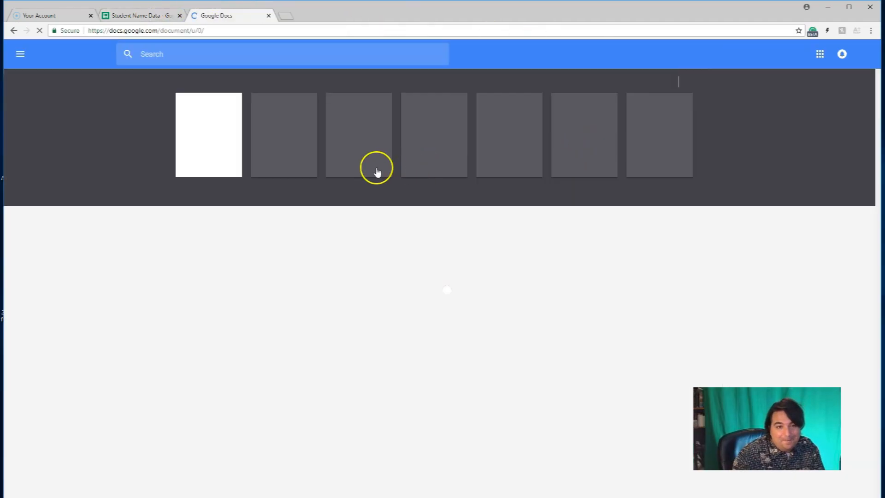
pyautogui.click(207, 143)
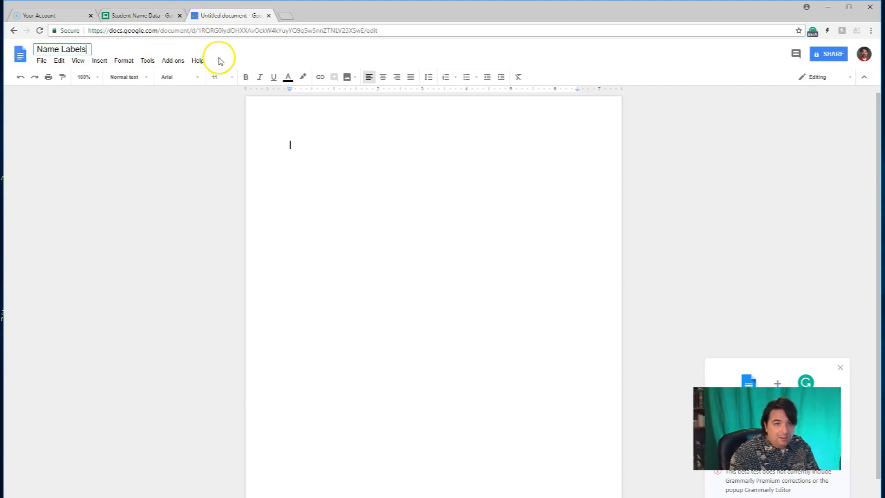
# Step: Find the Avery Label Merge add-on by searching for avery, install it and grant the requested permissions
pyautogui.click(174, 61)
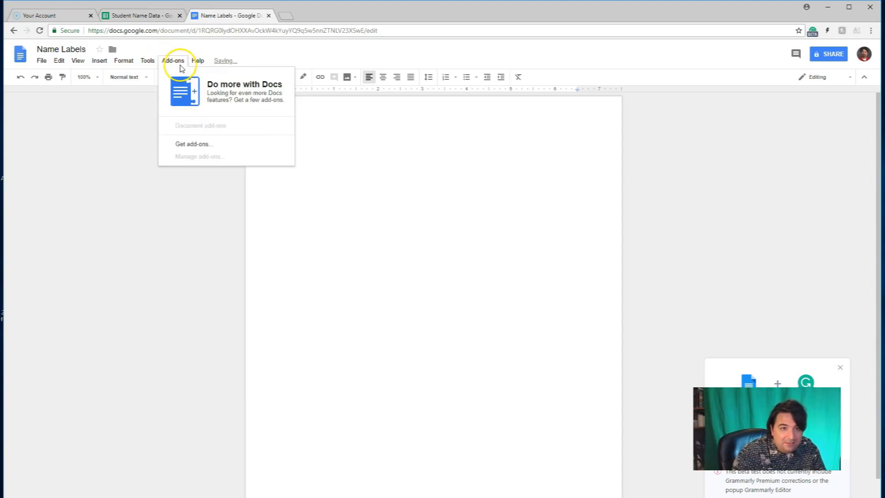
pyautogui.click(188, 143)
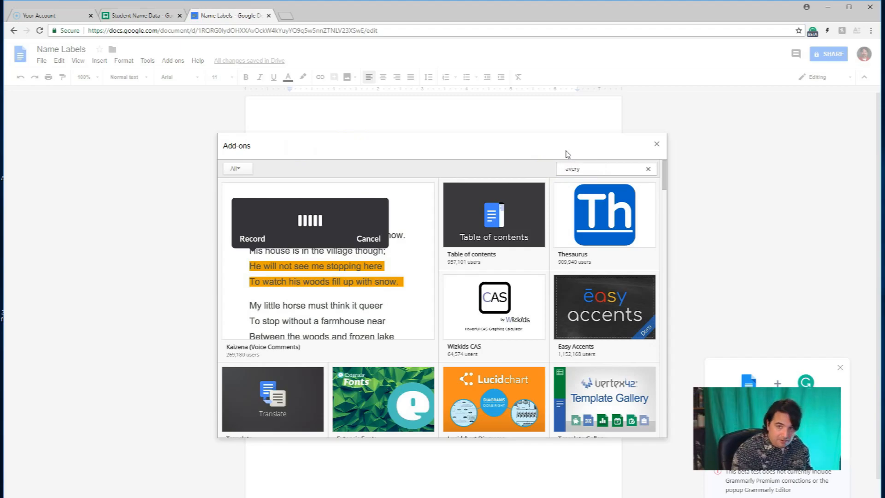
pyautogui.write('avery')
pyautogui.press('Return')
pyautogui.click(631, 193)
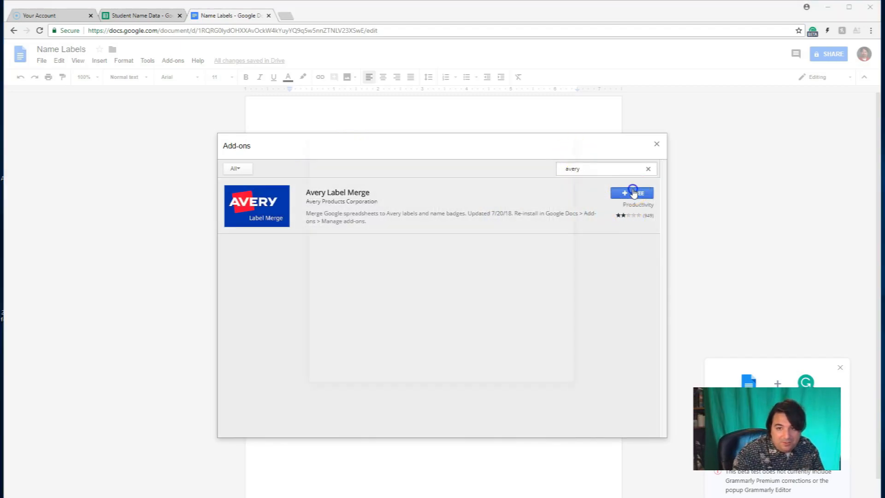
pyautogui.scroll(-5, 574, 351)
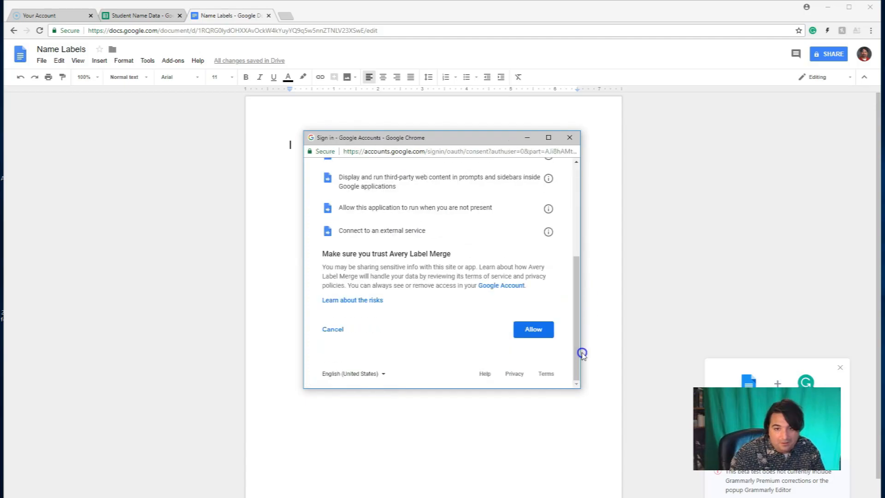
pyautogui.click(533, 330)
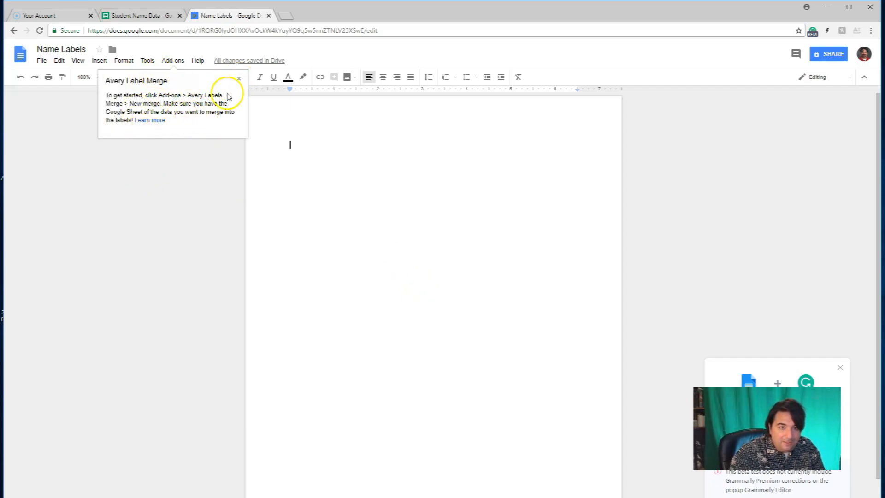
pyautogui.click(239, 81)
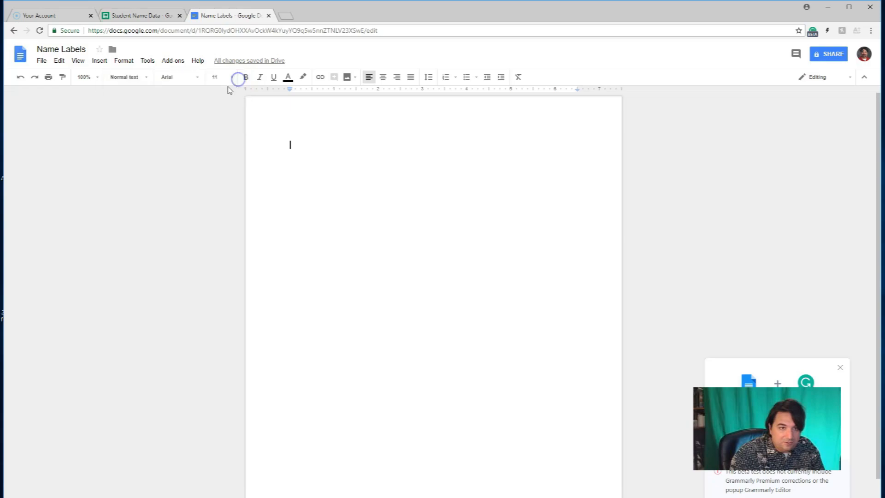
# Step: Start a new Avery label merge and view the Name Badges products, closing the product selection without choosing one
pyautogui.click(175, 62)
pyautogui.moveTo(193, 95)
pyautogui.click(281, 97)
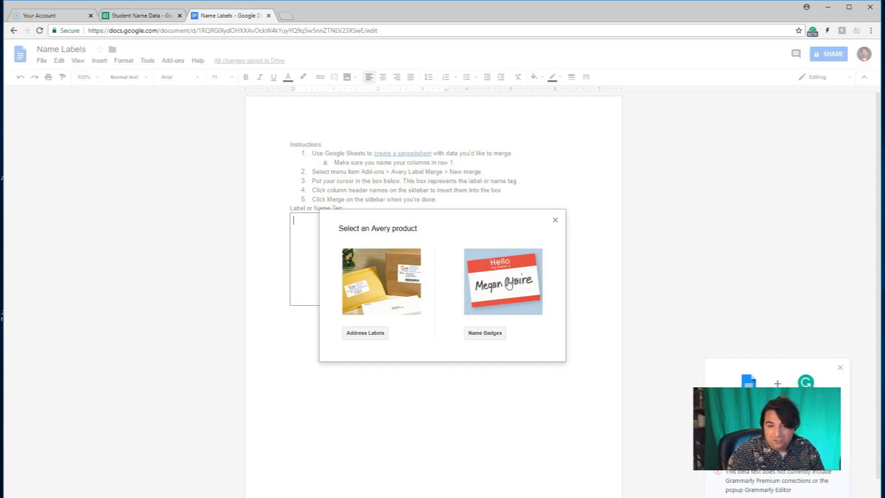
pyautogui.click(498, 288)
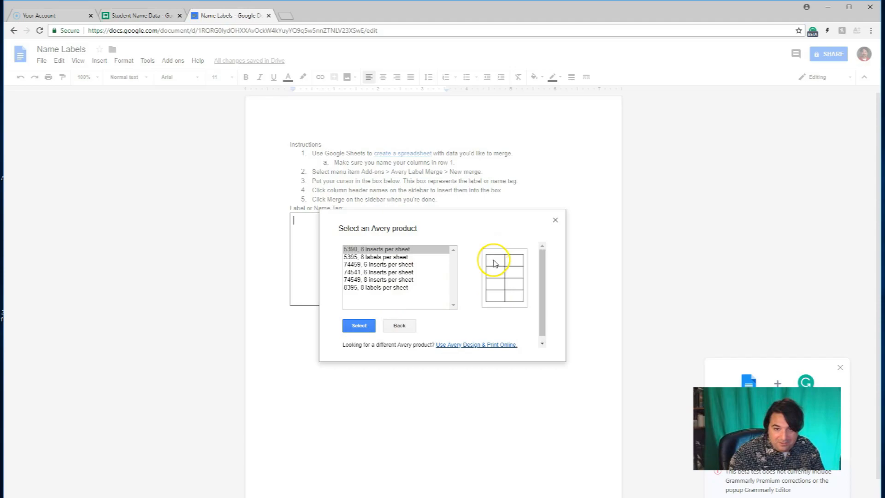
pyautogui.click(555, 220)
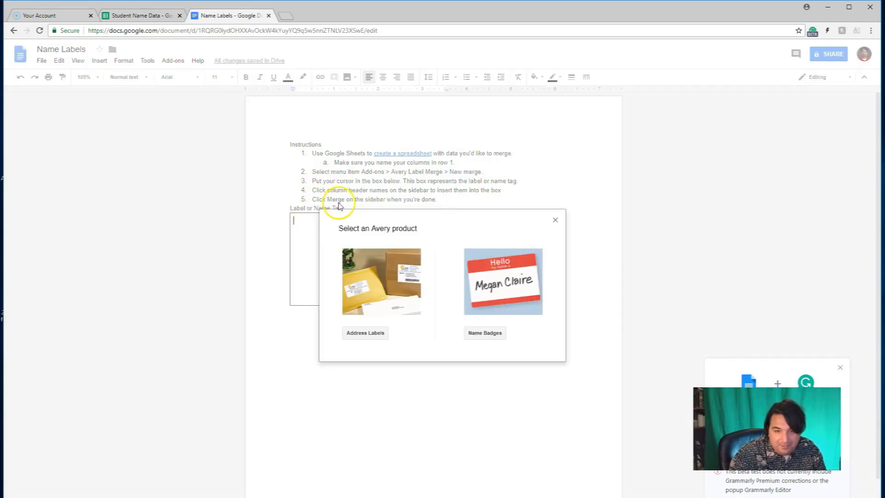
# Step: Choose the Avery address label product 5160 with 30 labels per sheet for the merge
pyautogui.click(373, 279)
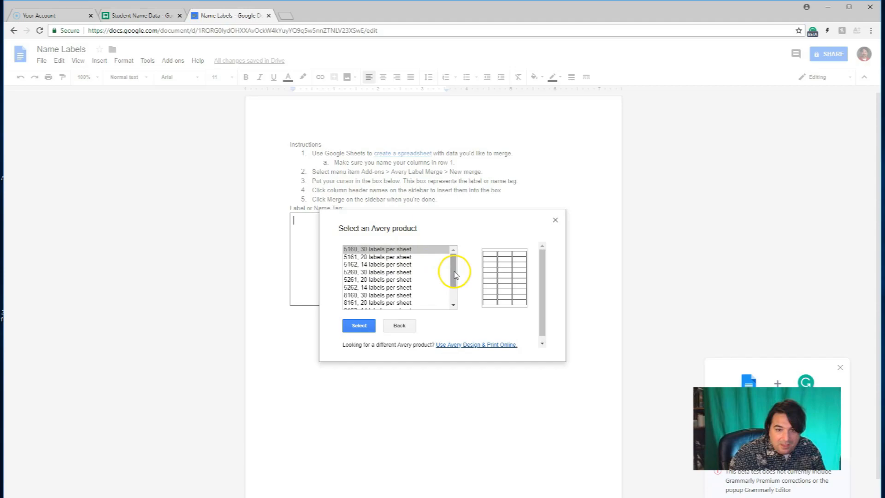
pyautogui.moveTo(454, 276)
pyautogui.mouseDown()
pyautogui.moveTo(453, 295)
pyautogui.moveTo(456, 265)
pyautogui.mouseUp()
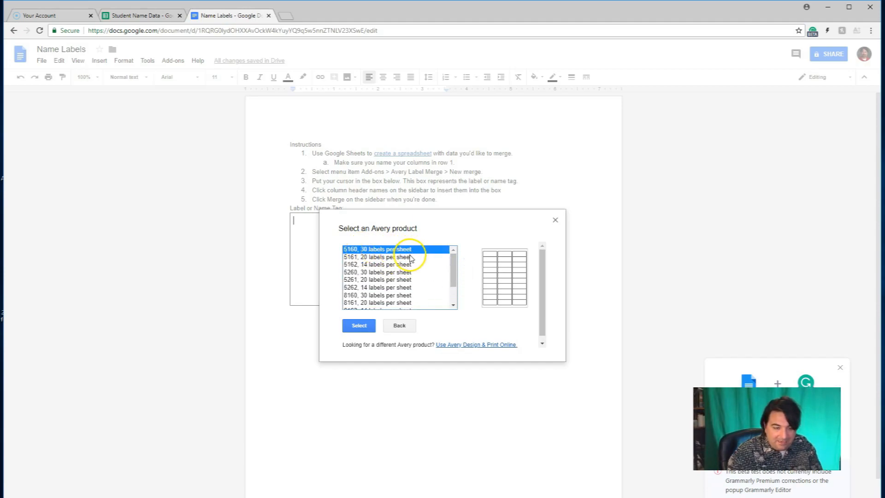
pyautogui.click(349, 324)
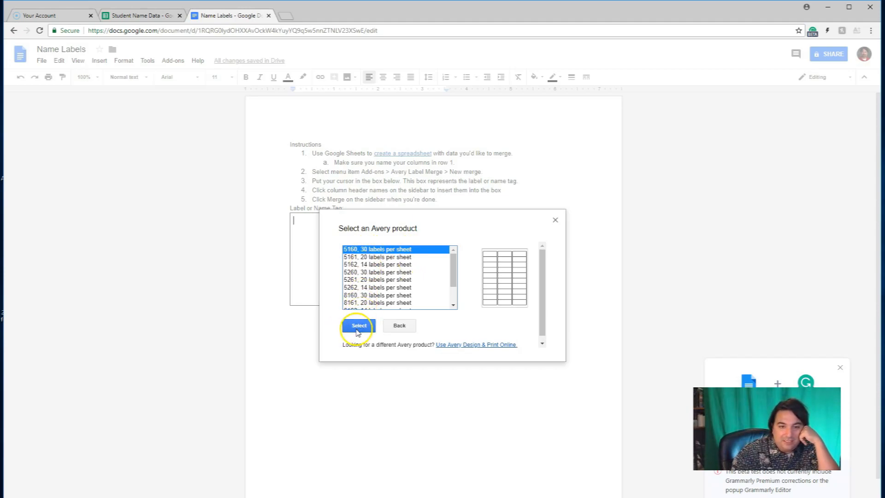
pyautogui.click(356, 325)
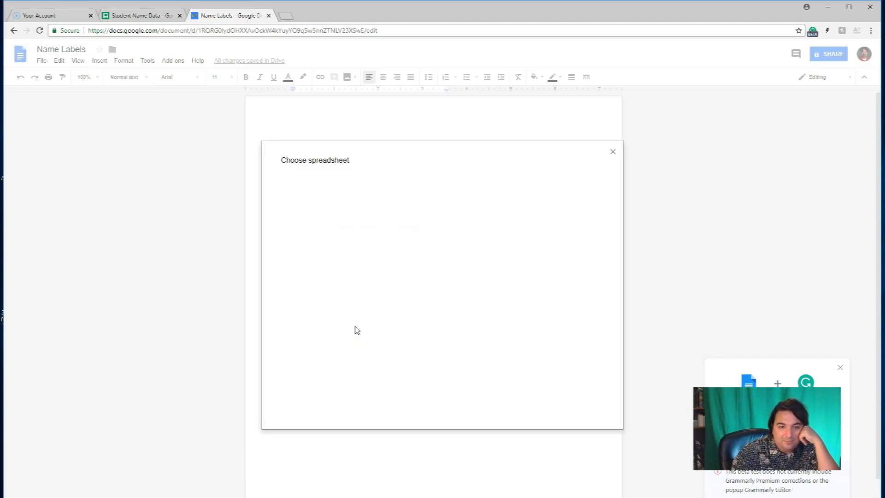
# Step: Select the Student Name Data spreadsheet as the data source for the label merge
pyautogui.click(338, 263)
pyautogui.click(317, 253)
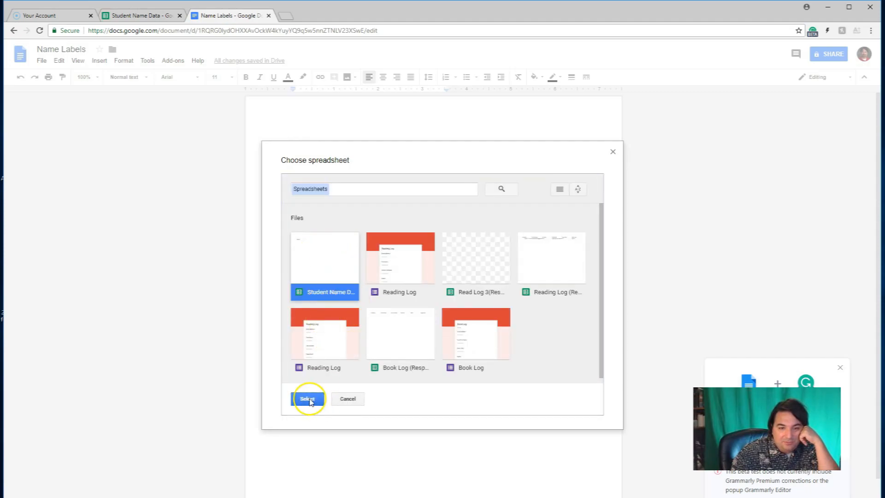
pyautogui.click(307, 398)
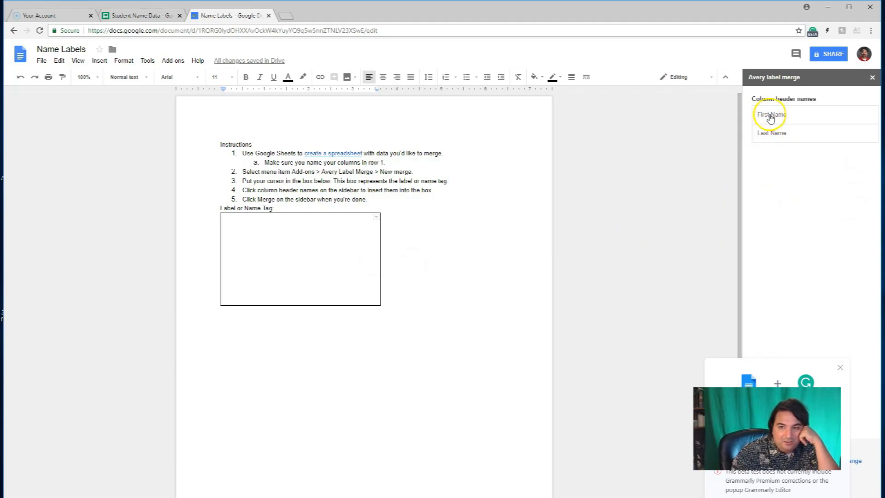
# Step: Insert the First Name and Last Name fields into the label box and run the merge
pyautogui.click(783, 132)
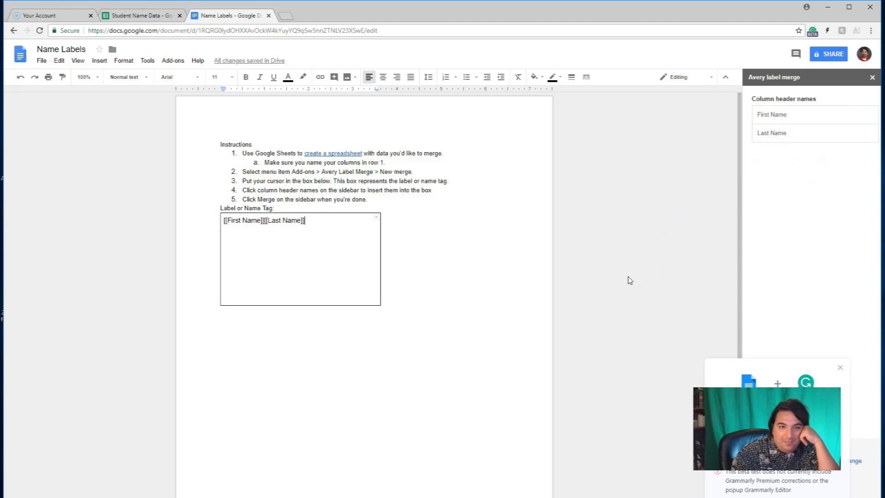
pyautogui.click(840, 367)
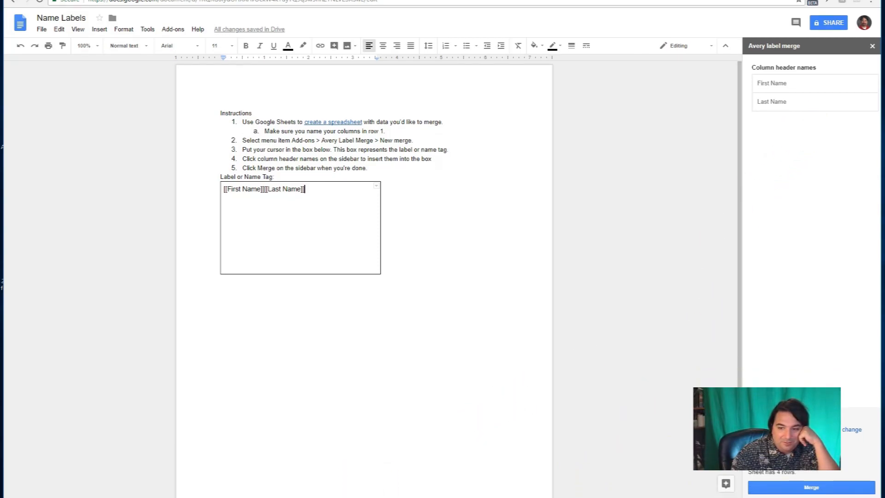
pyautogui.click(812, 484)
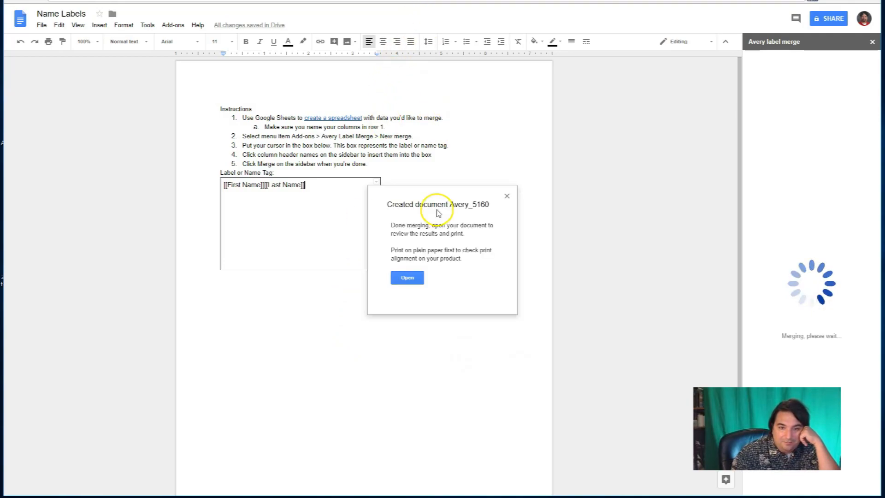
# Step: Open the merged Avery_5160 document and check the name in the third label
pyautogui.click(407, 278)
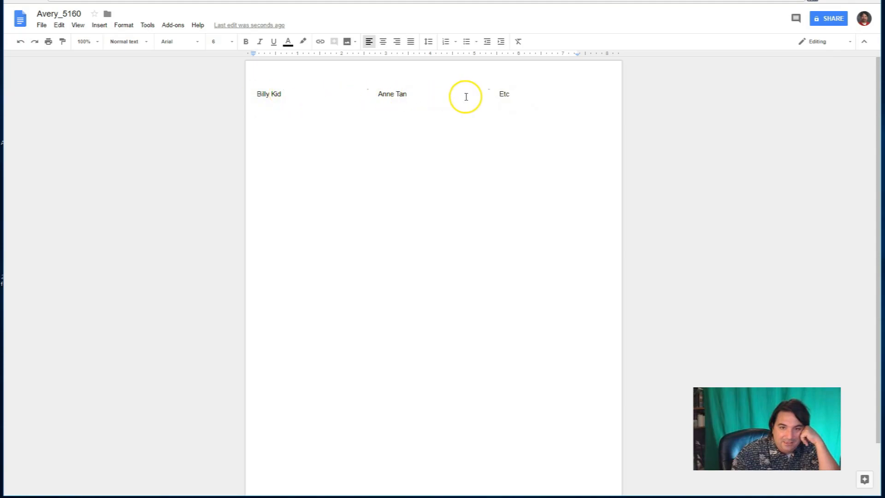
pyautogui.click(513, 94)
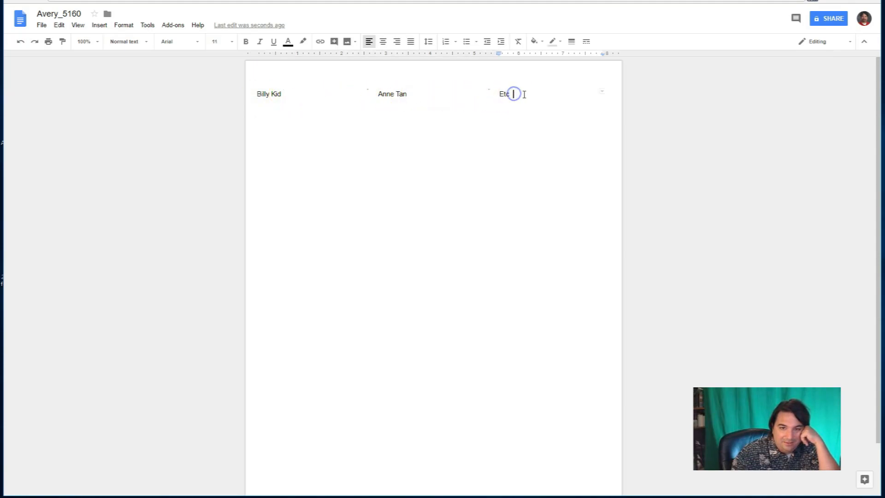
pyautogui.click(604, 94)
pyautogui.click(553, 93)
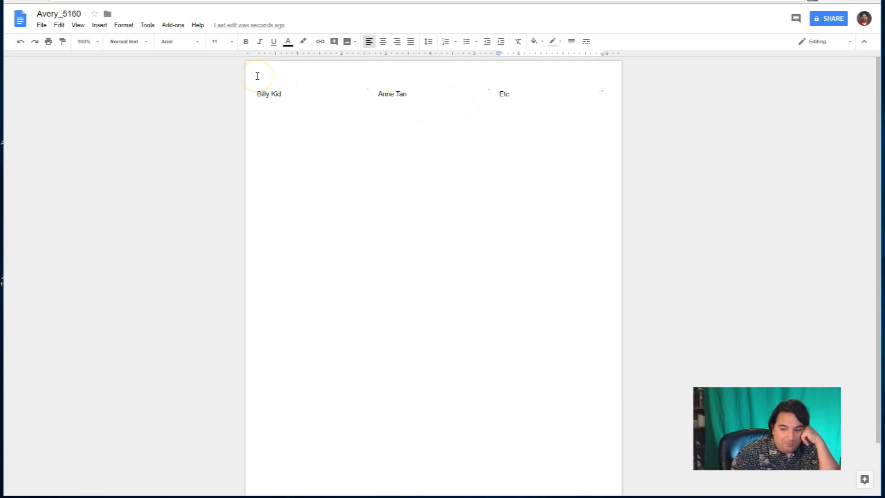